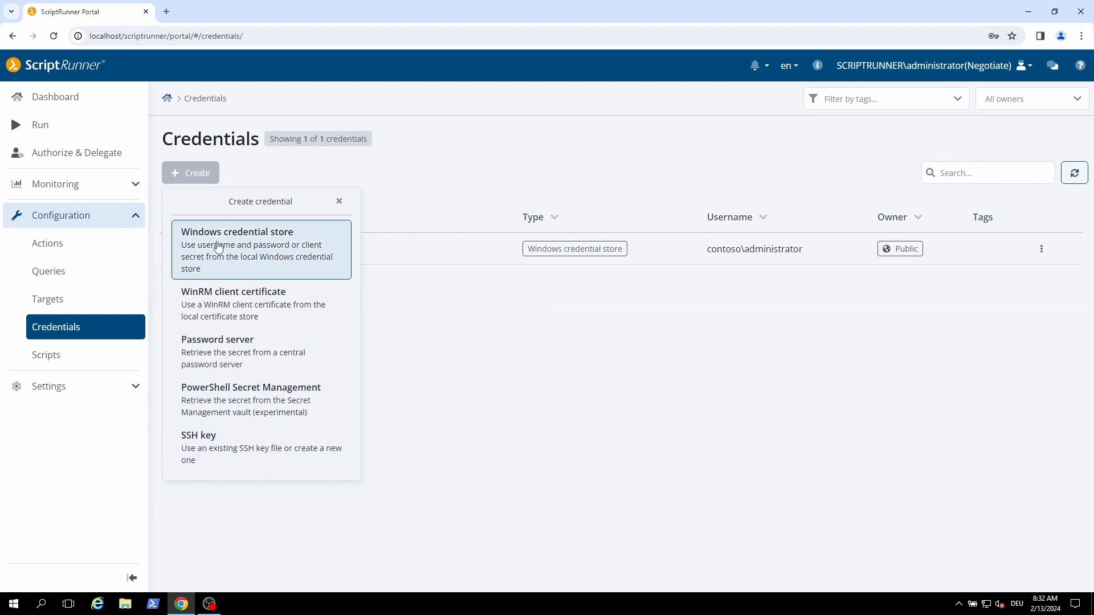
Create a public Windows credential store credential with display name Scriptrunner.TAN - Administrator
click(214, 245)
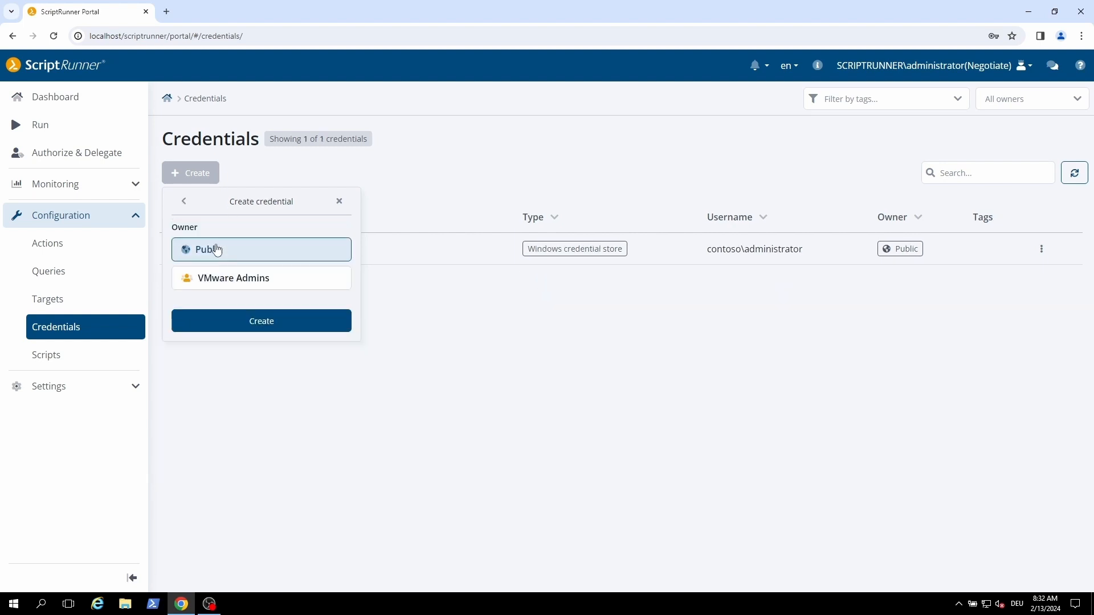
click(262, 322)
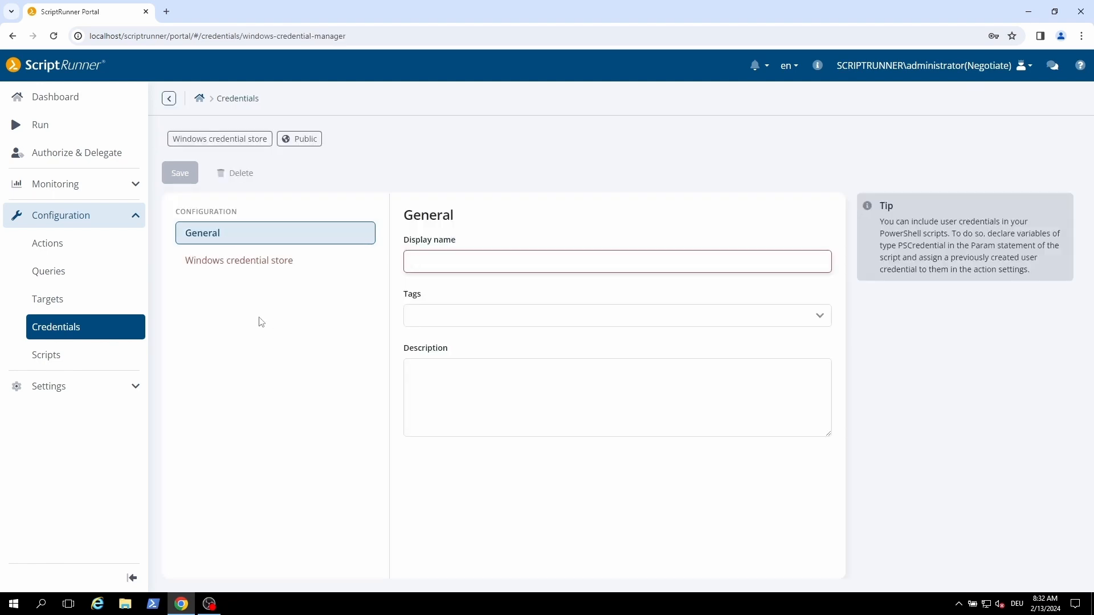
text(Scriptrunner)
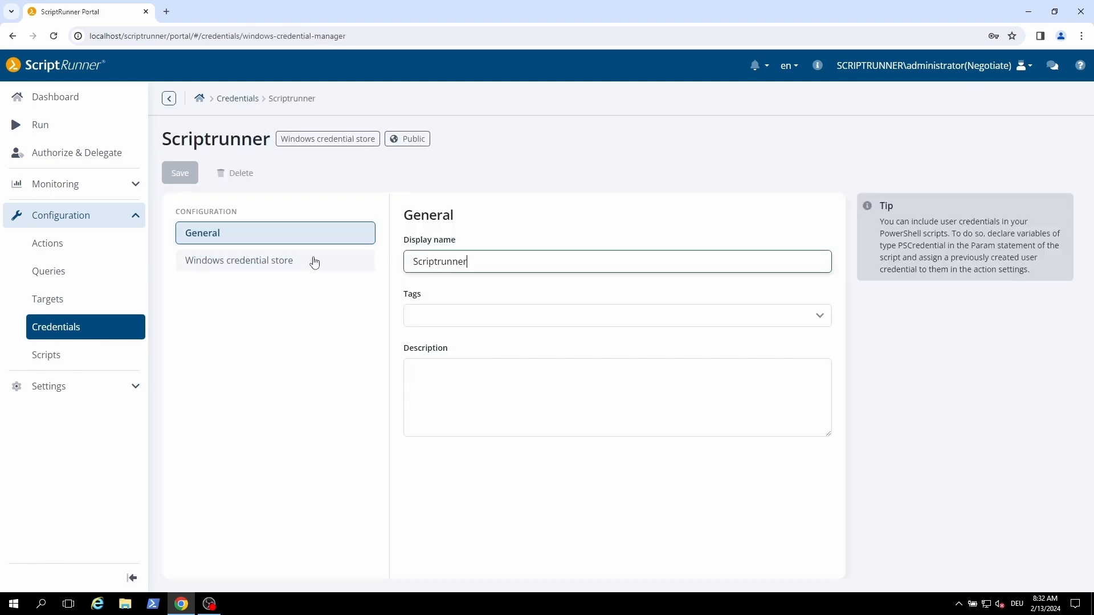
text(.TAN - )
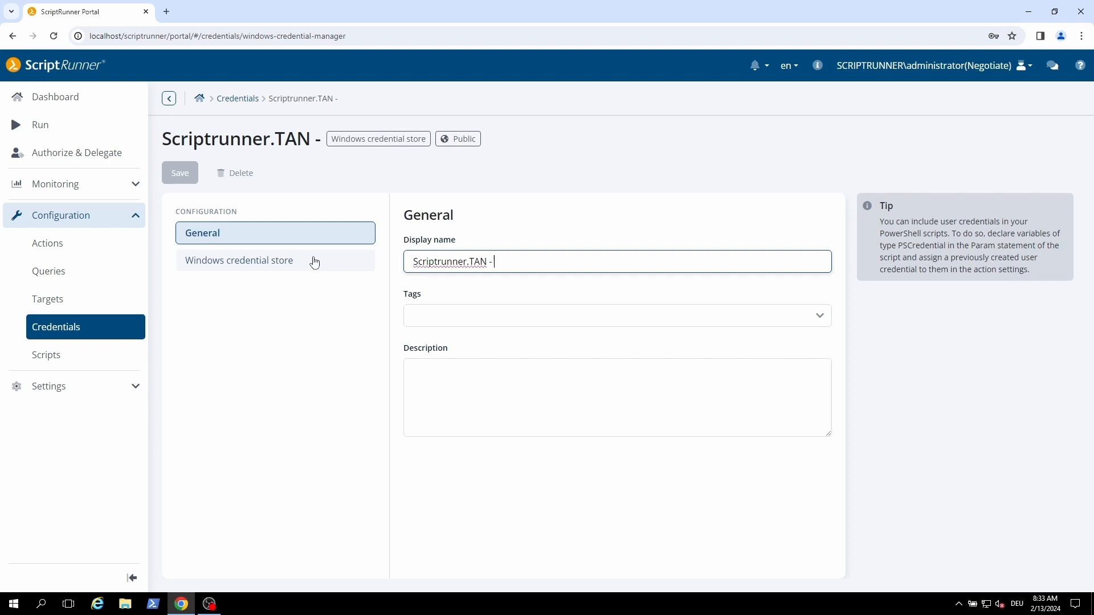
text(Administrator)
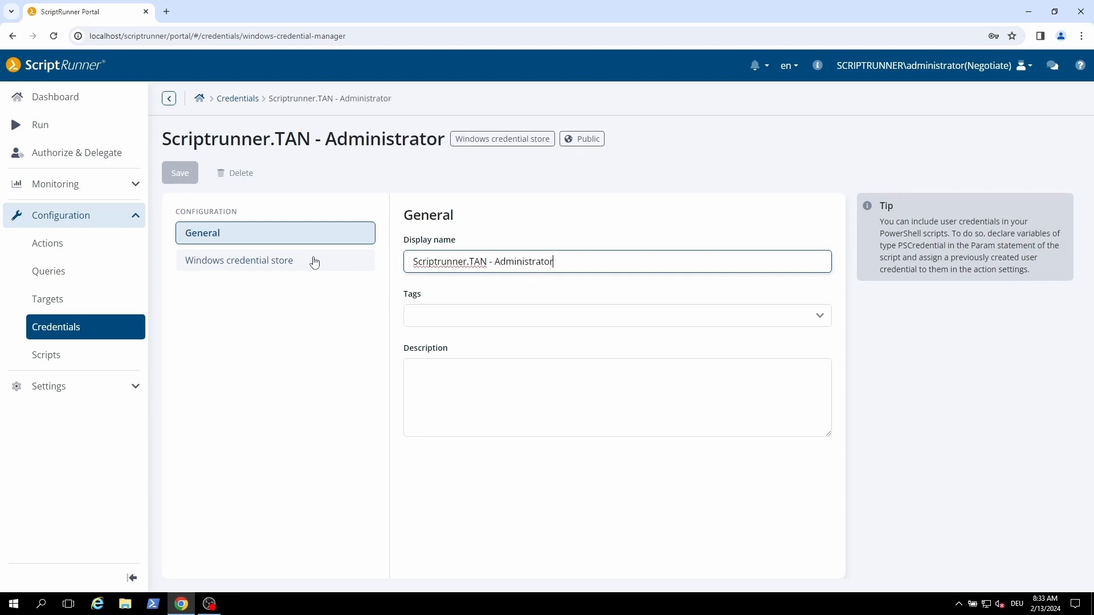
Set the credential's username to scriptrunner\administrator, enter the account password, and save the credential
click(314, 262)
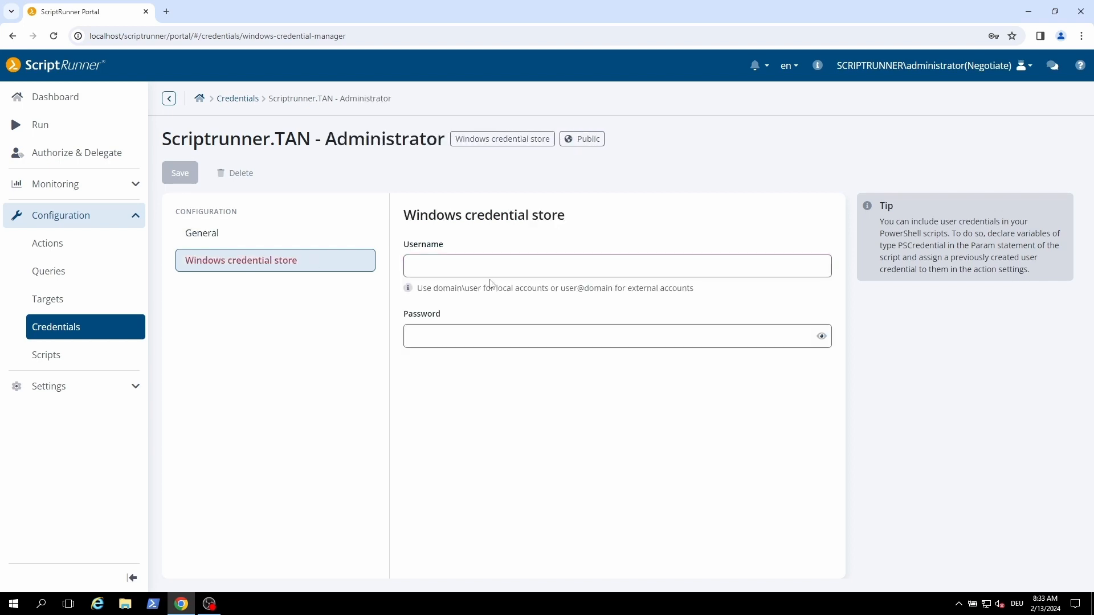
click(521, 265)
text(scri)
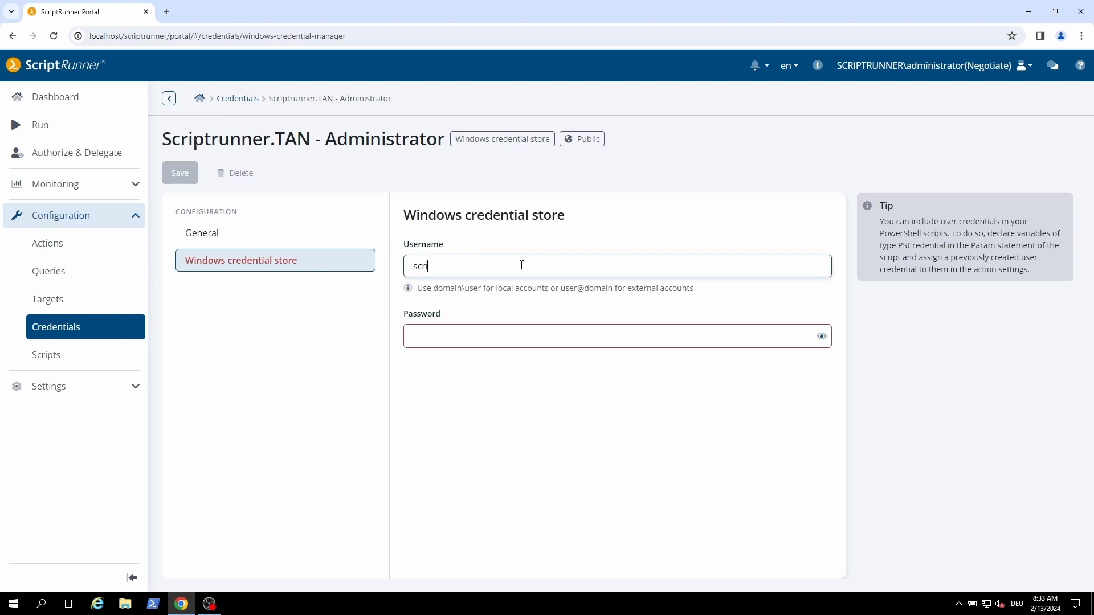
text(ptrunner\administrator)
key(Tab)
text(P)
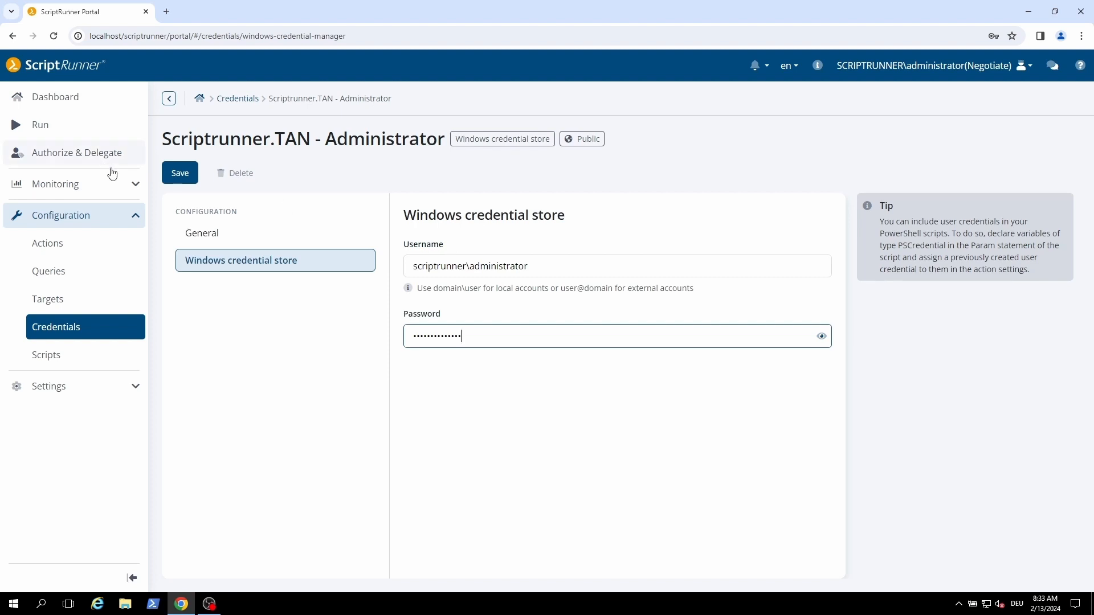
click(178, 173)
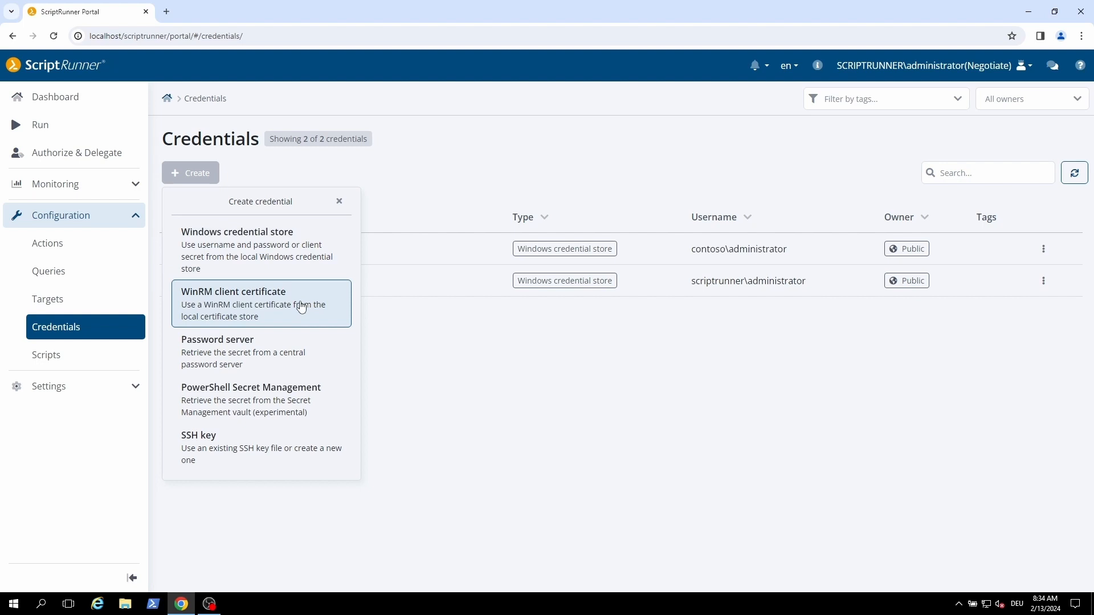
Start a public WinRM client certificate credential and view its certificate thumbprint section
click(302, 308)
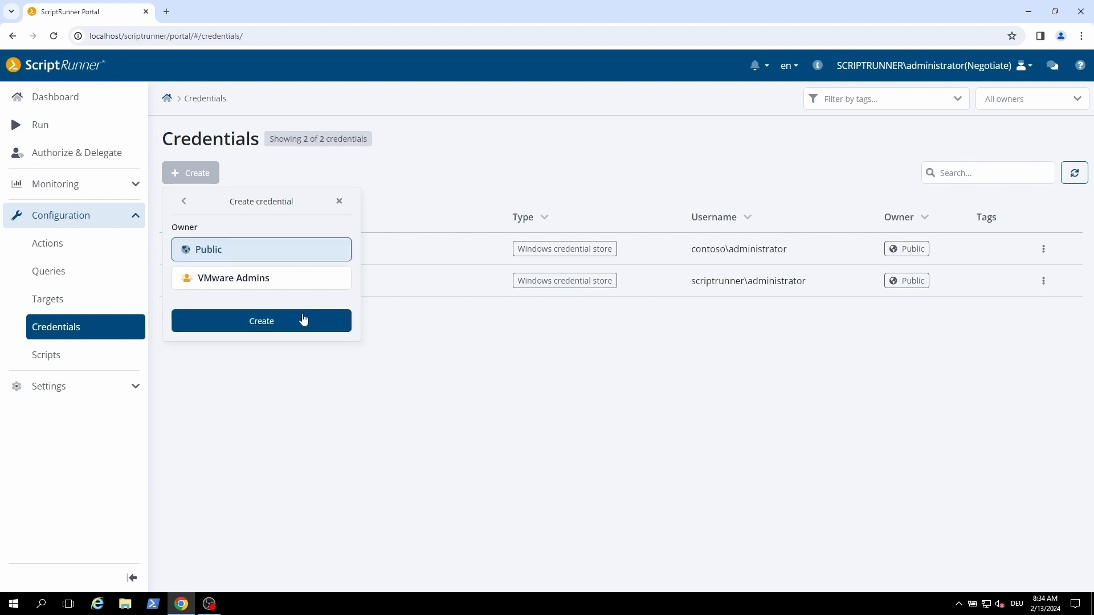
click(305, 325)
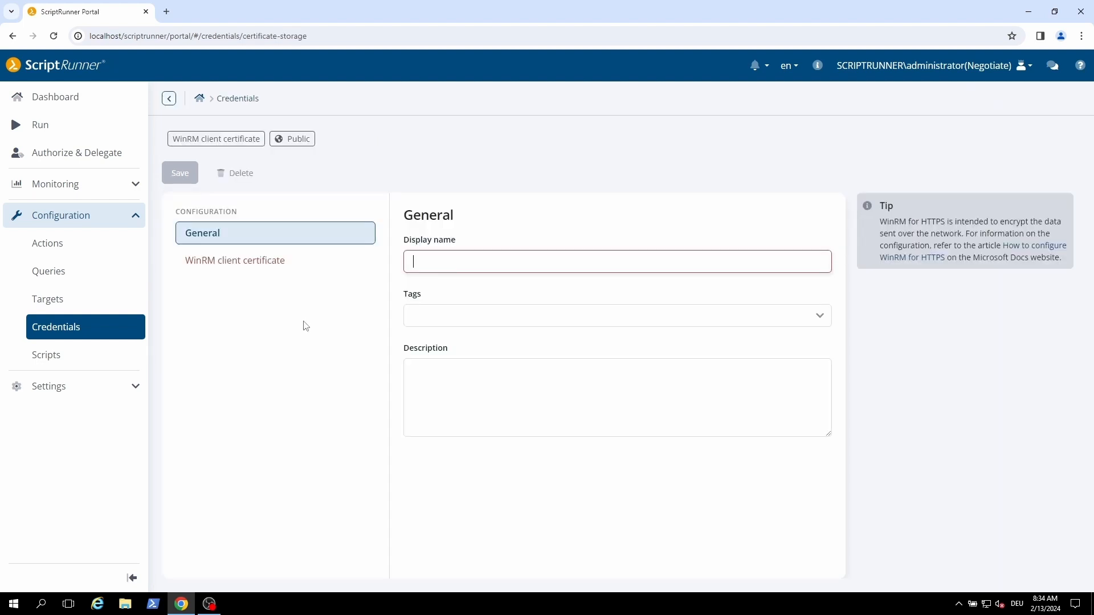
click(282, 259)
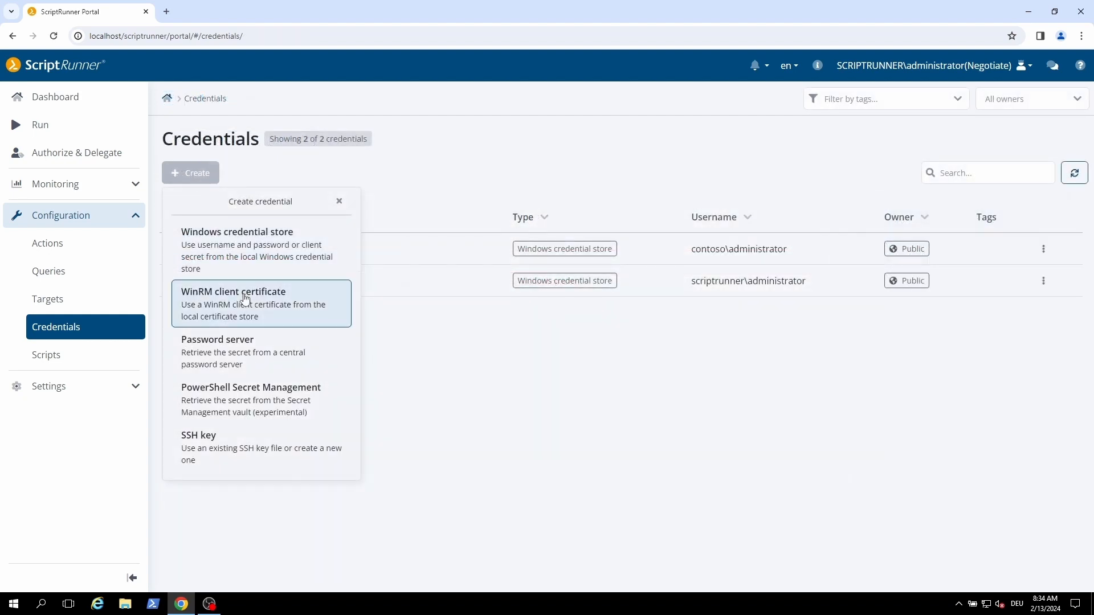
Create a public Password server credential named KeePass - Administrator
click(242, 340)
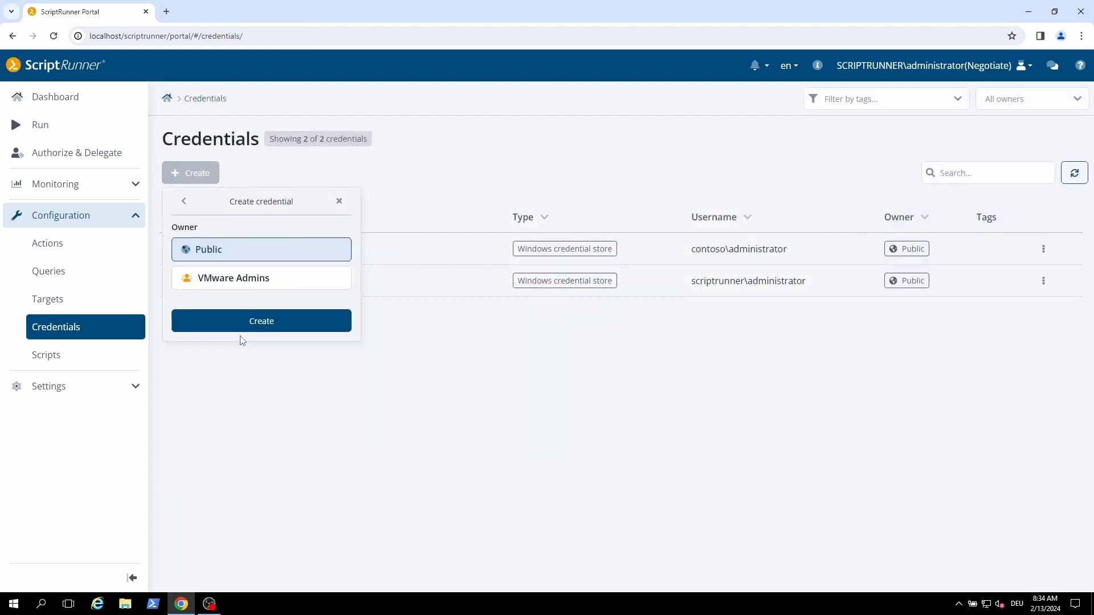
click(257, 321)
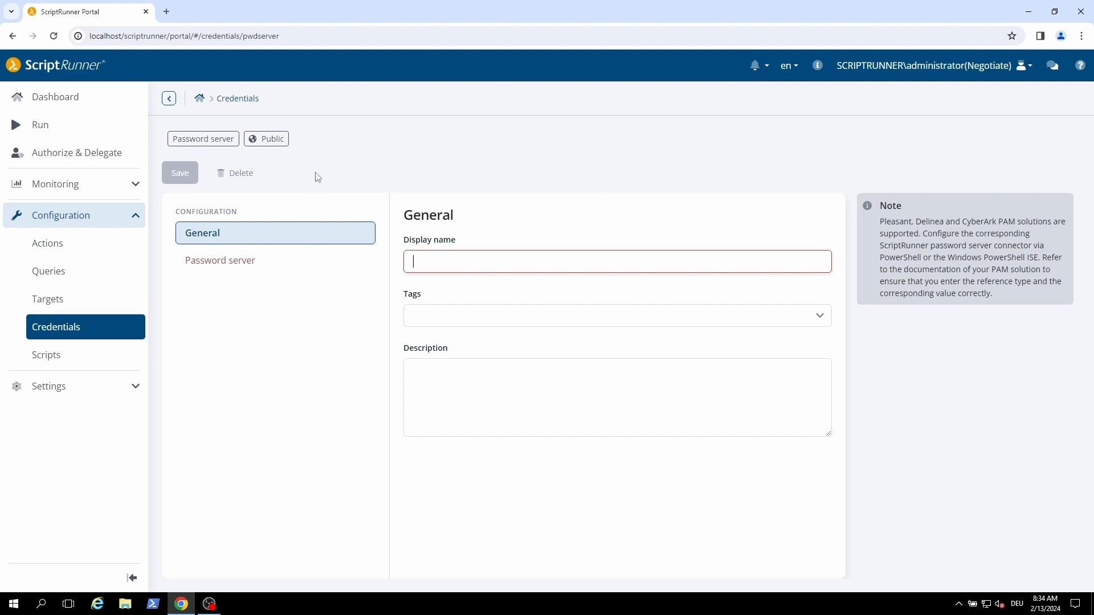
text(K)
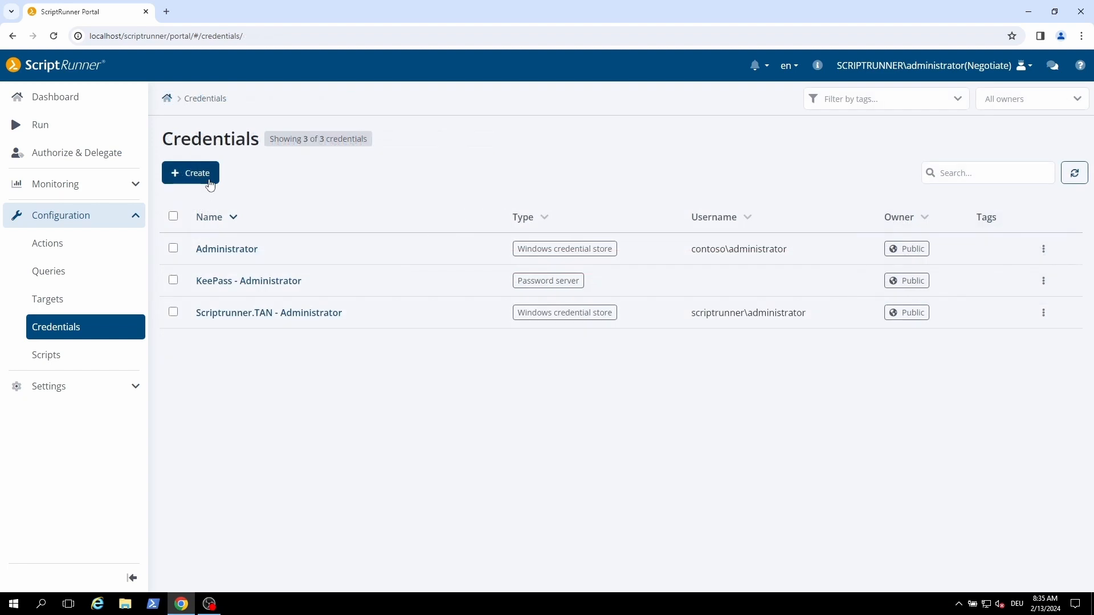
Start a new SSH key credential and choose the via file content type
click(207, 180)
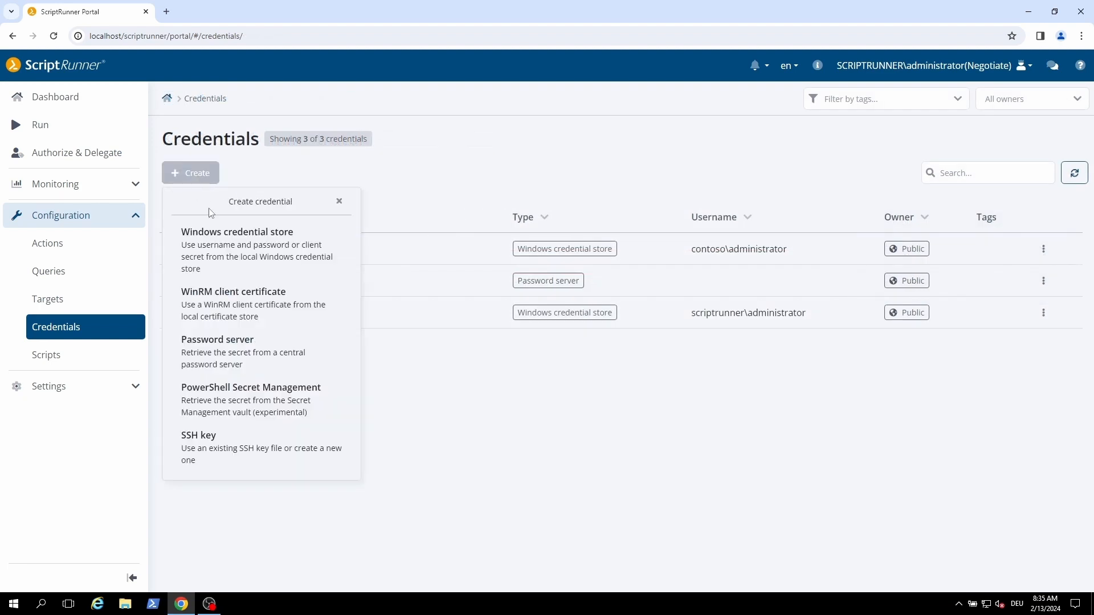
click(273, 440)
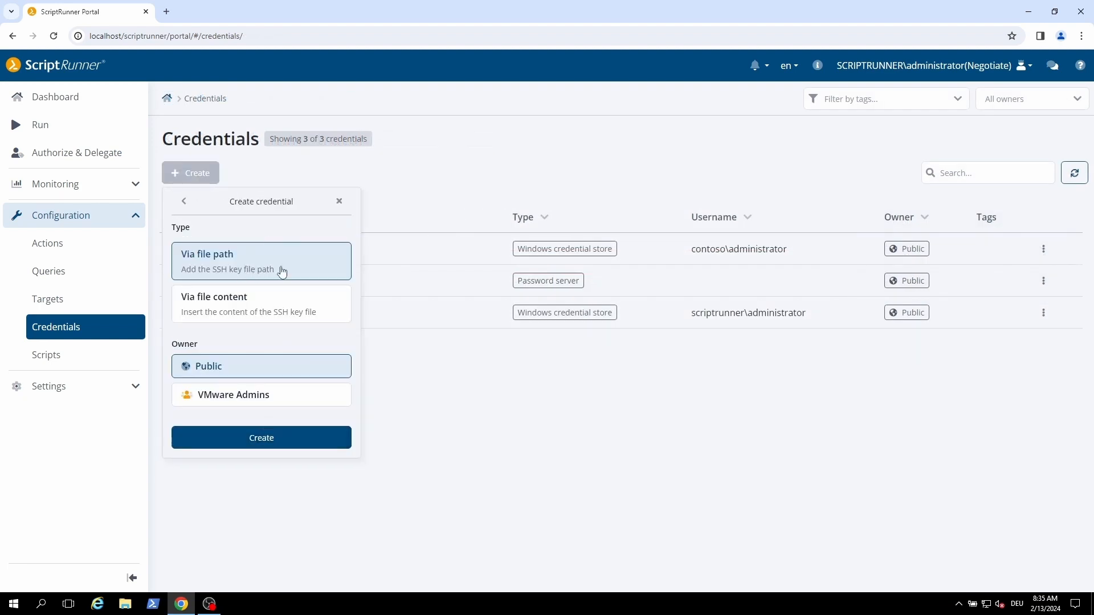
click(287, 316)
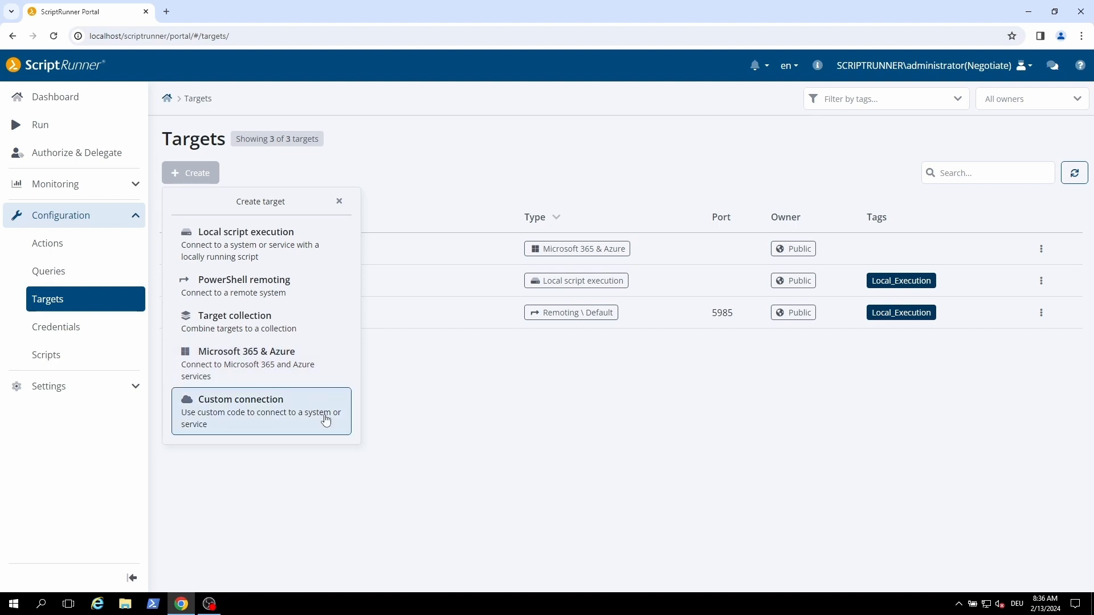
Create a public Local script execution target and open its Execution mode settings
click(306, 246)
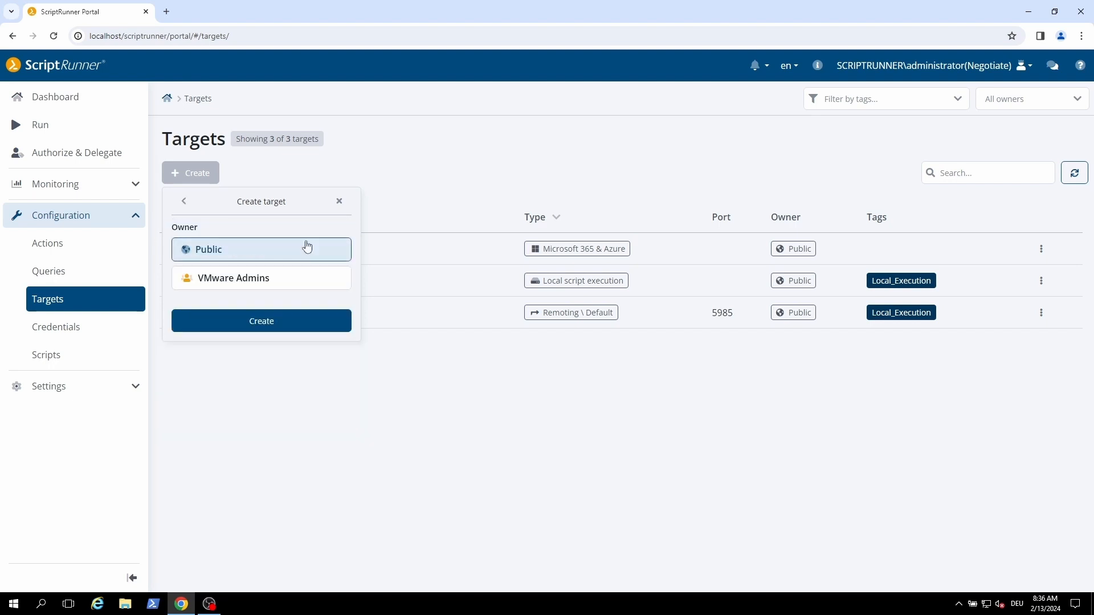
click(303, 323)
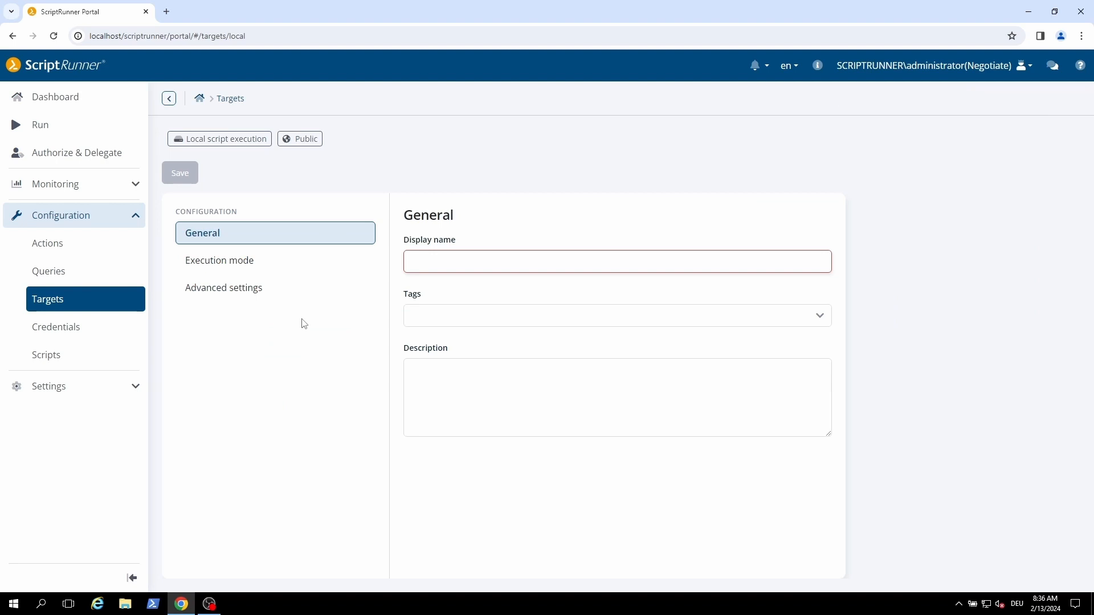
click(277, 266)
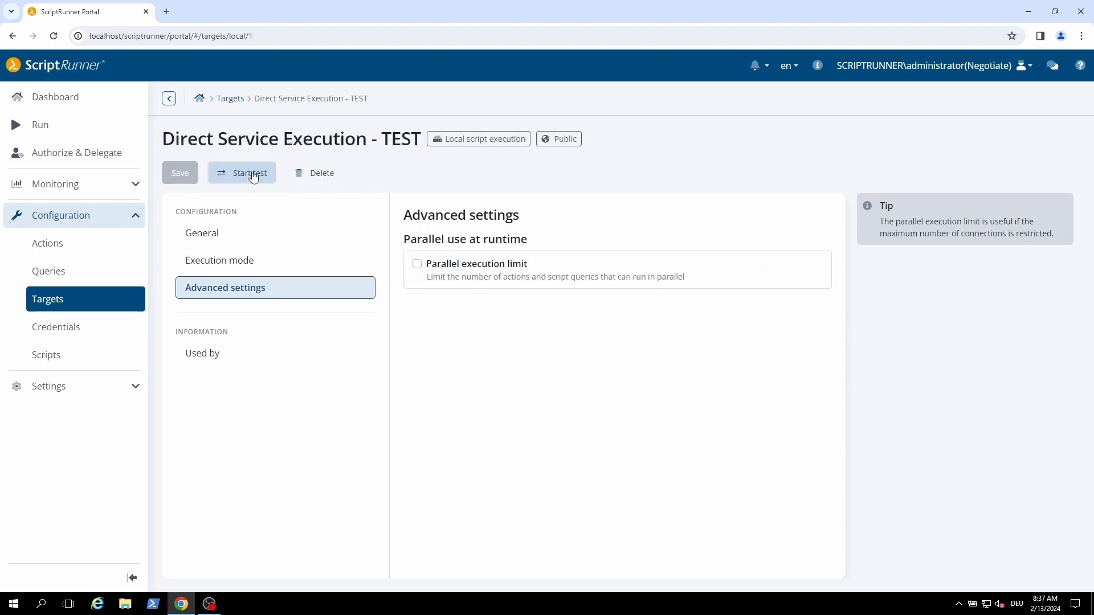
Run a connection test of the Direct Service Execution - TEST target with Windows PowerShell
click(253, 176)
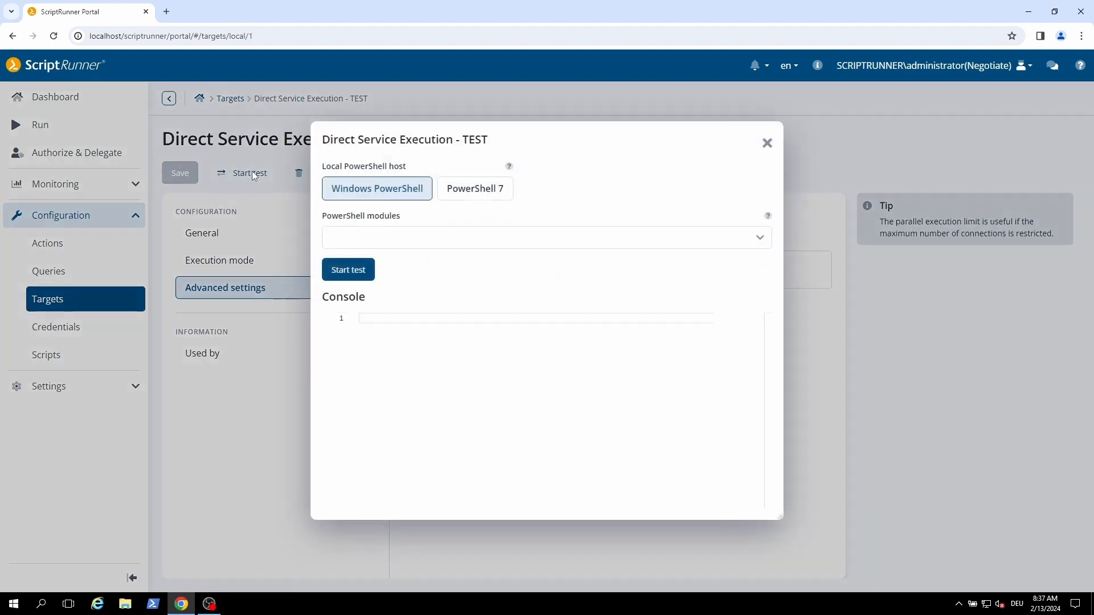
click(348, 274)
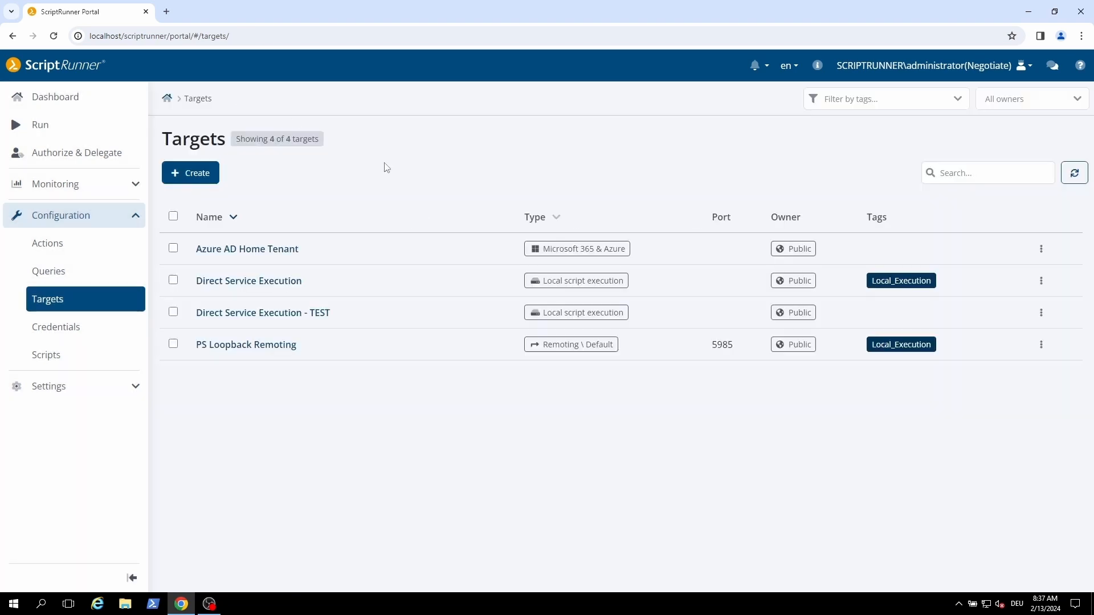
Create a public PowerShell remoting target using the Standard (WSMan) remote connection
click(215, 174)
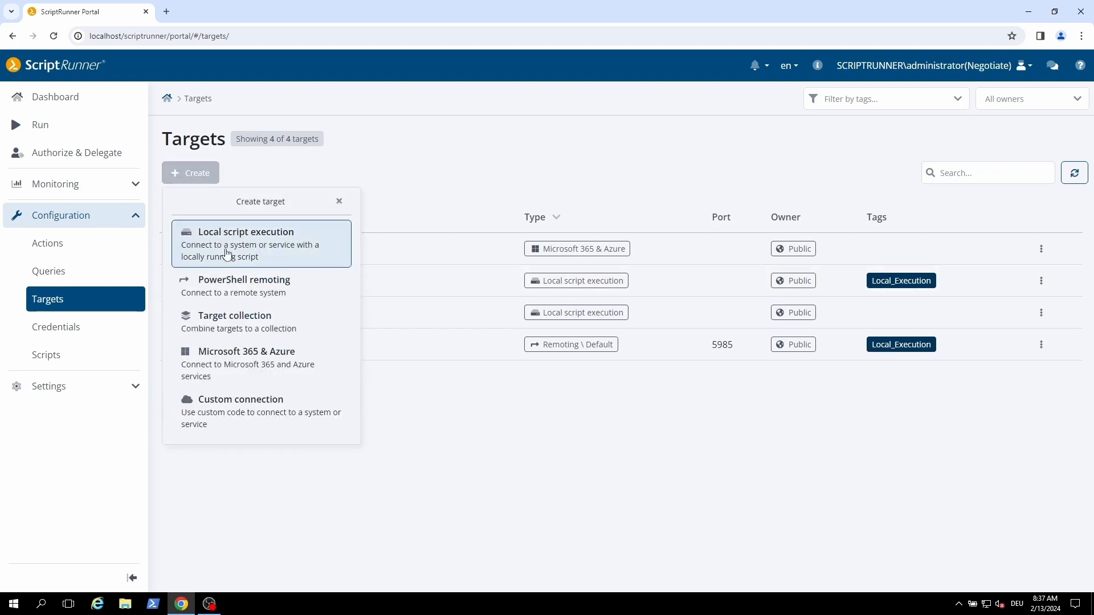
click(237, 286)
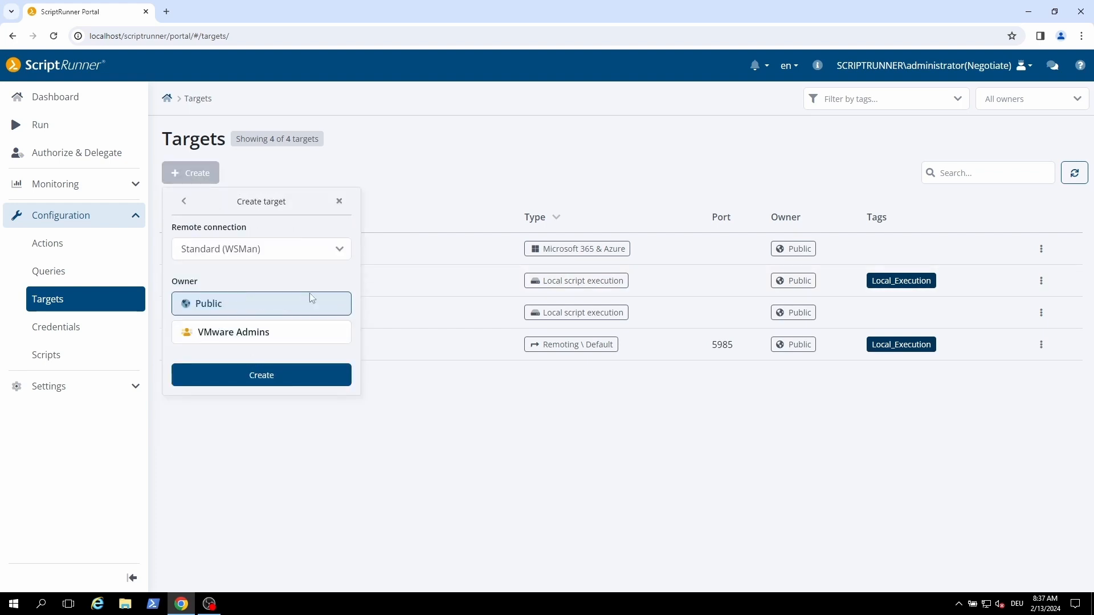
click(320, 251)
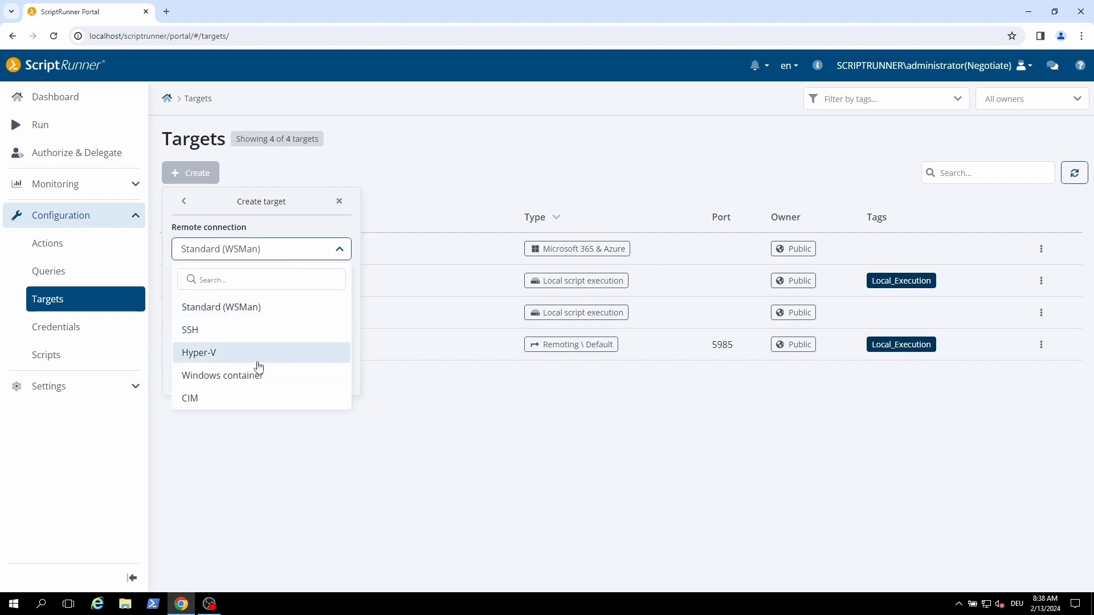
click(299, 312)
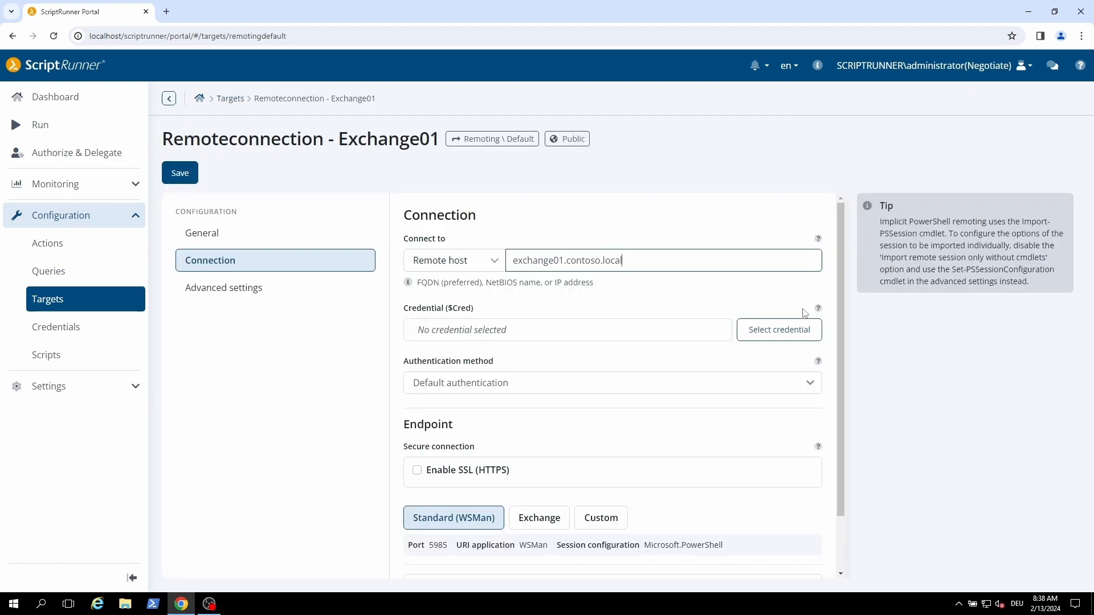
Assign the Scriptrunner.TAN - Administrator credential to the Exchange01 remoting target
click(779, 340)
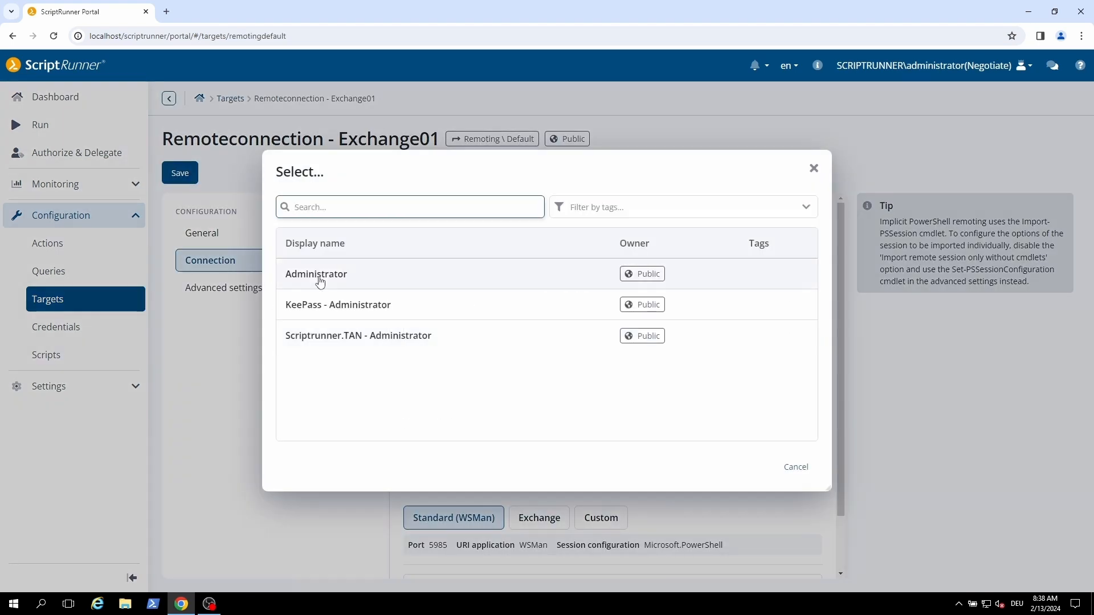
click(358, 336)
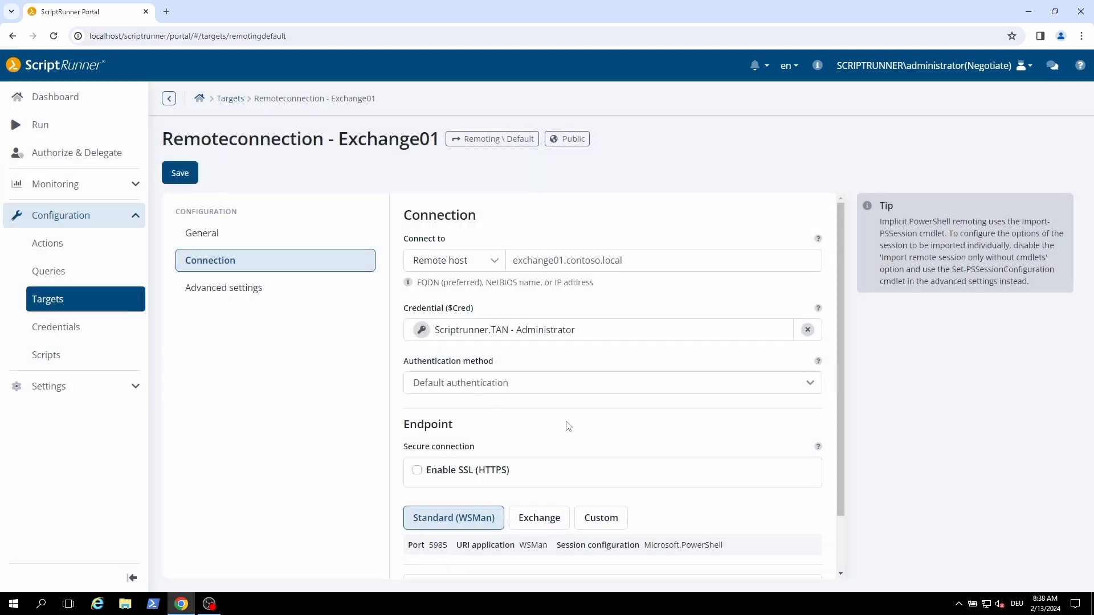
Review the available authentication method options without changing the selection
click(809, 385)
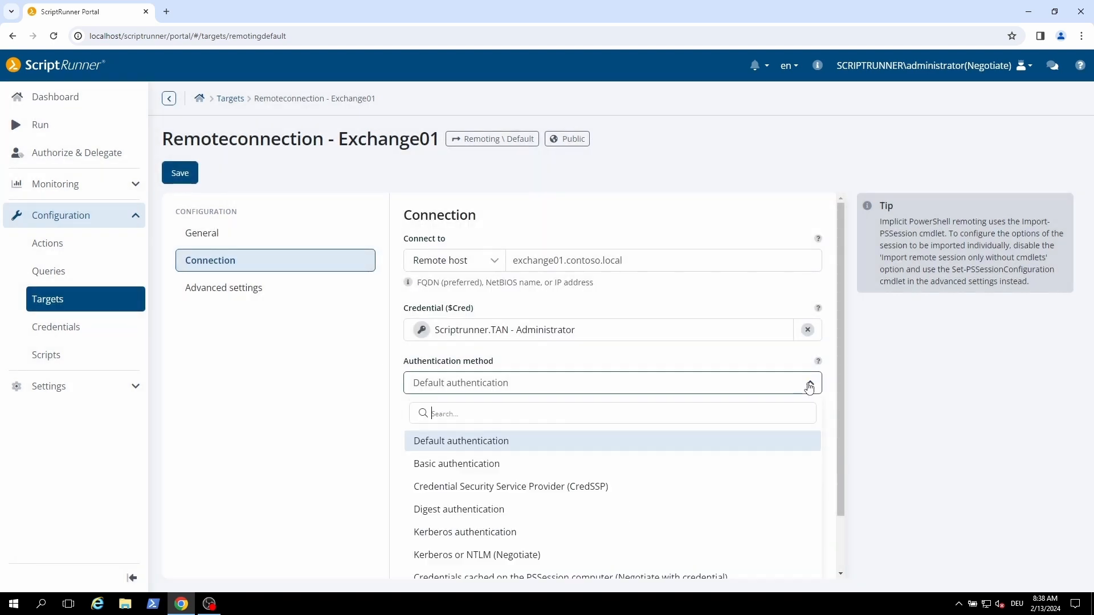
scroll(682, 449, down, 1)
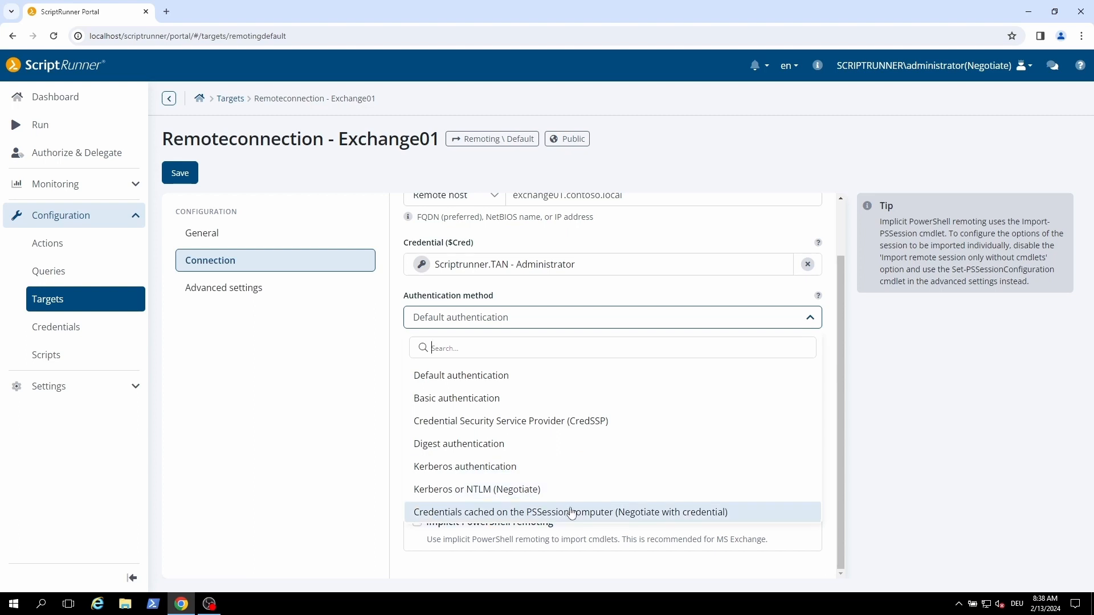
click(896, 473)
Enable SSL (HTTPS) for the target's secure endpoint connection
drag(728, 480, 407, 467)
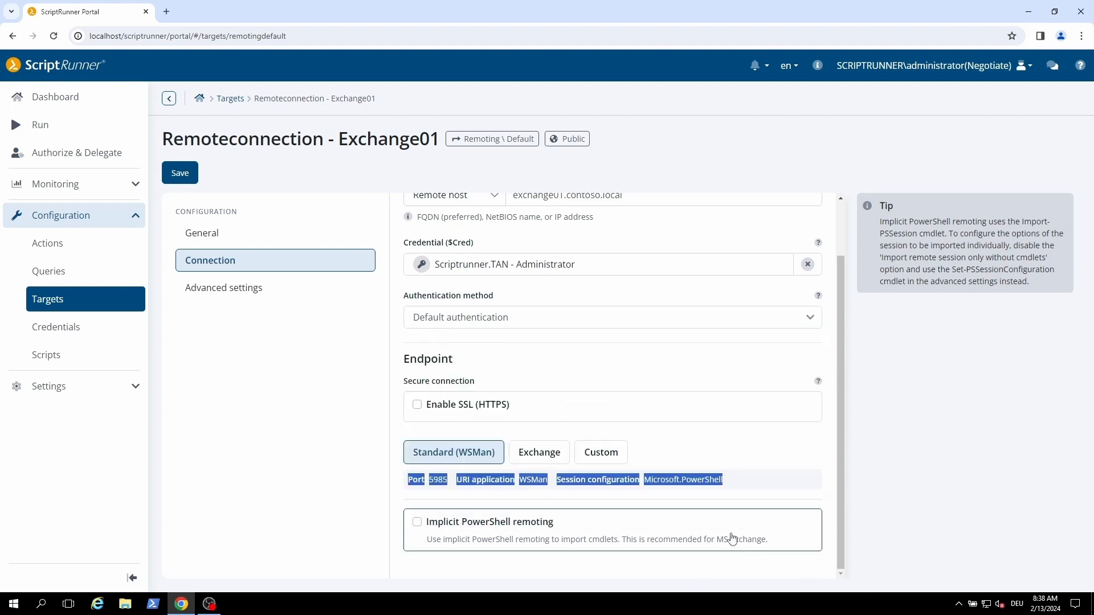
click(729, 500)
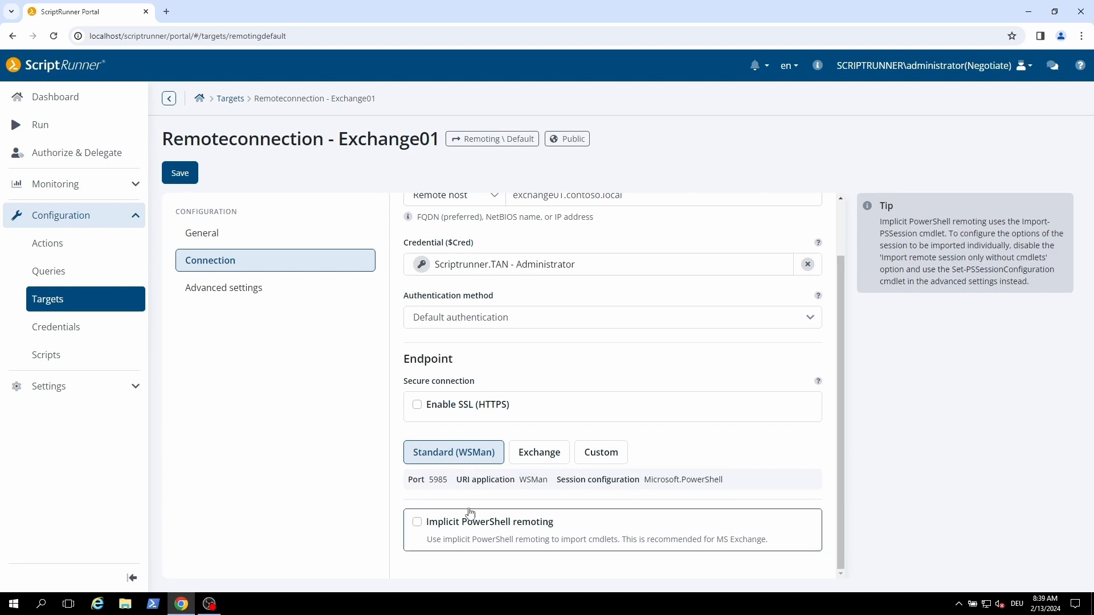
triple_click(439, 479)
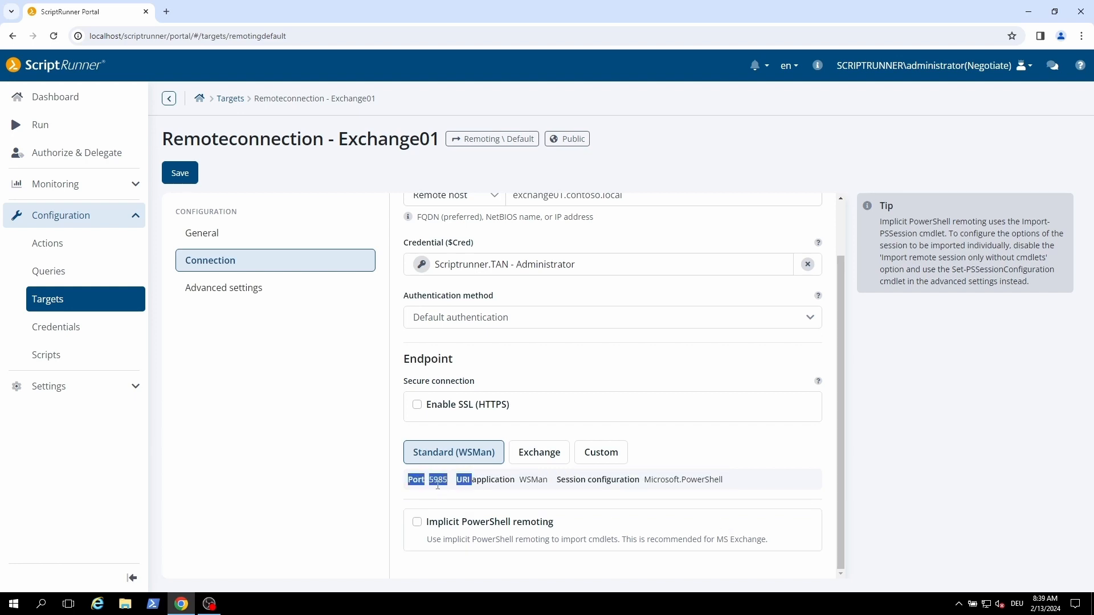
click(418, 483)
triple_click(416, 478)
click(442, 498)
click(418, 405)
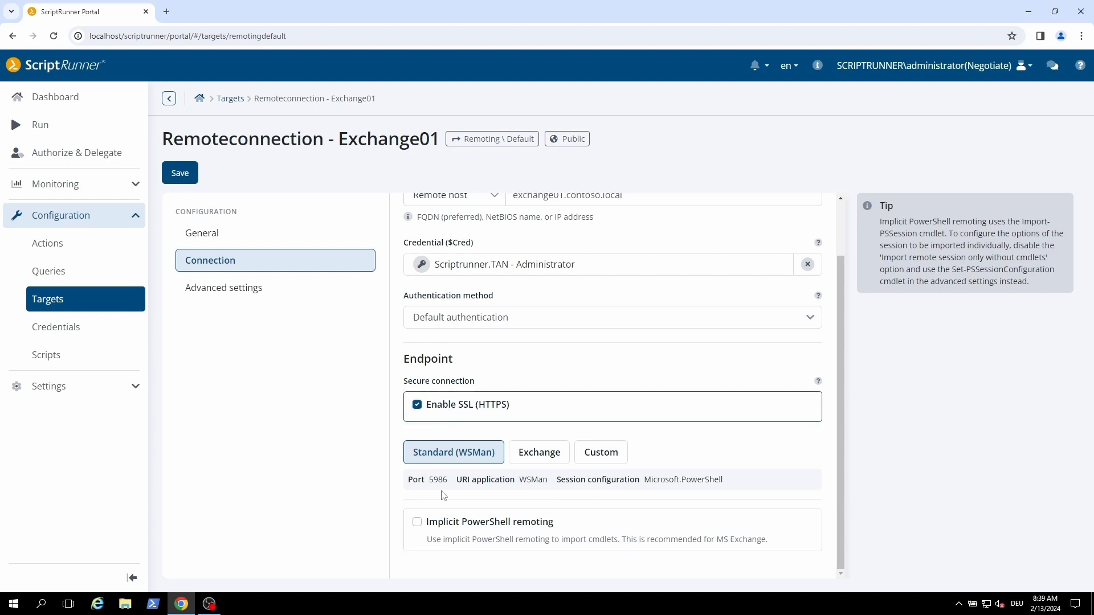
Turn SSL (HTTPS) off again for the Exchange01 target's endpoint connection
click(417, 406)
click(536, 459)
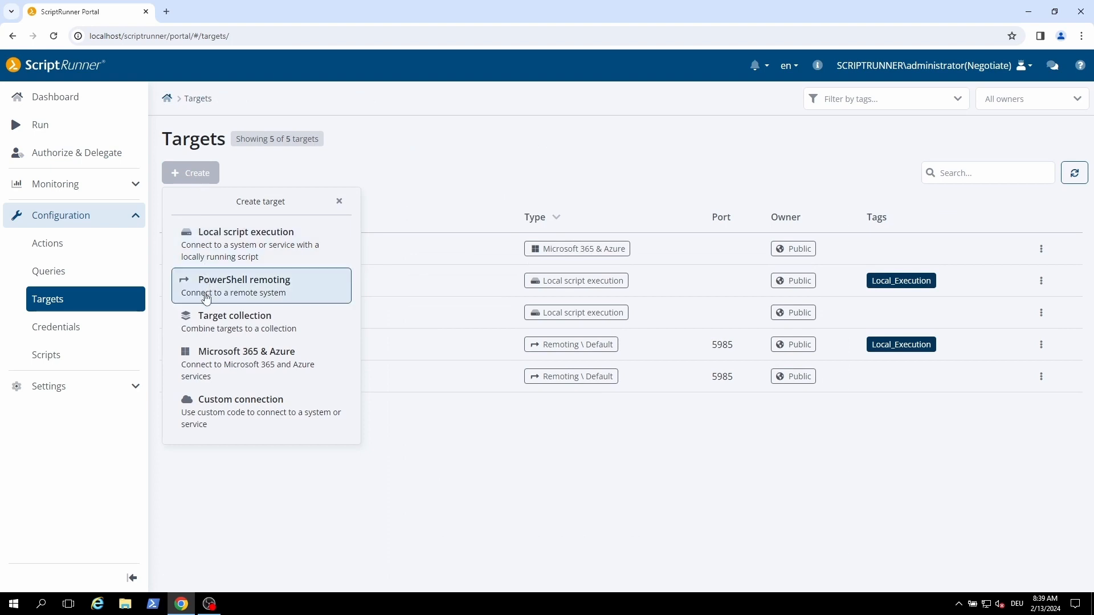
Create a target collection named Exchangeservers and add Direct Service Execution and Direct Service Execution - TEST to it
click(203, 317)
click(203, 318)
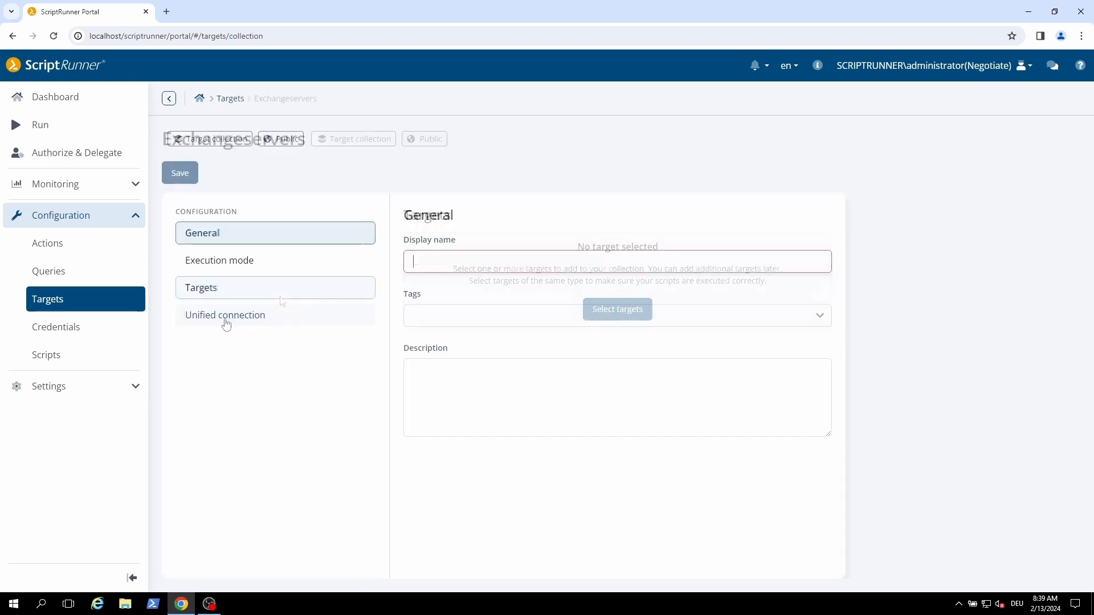
click(603, 309)
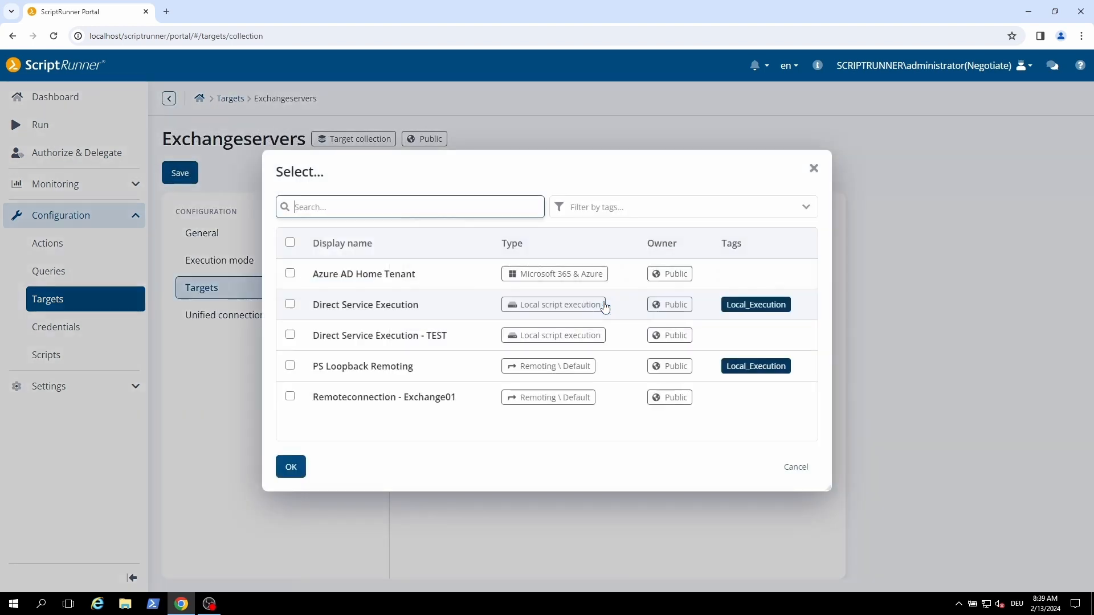
click(289, 310)
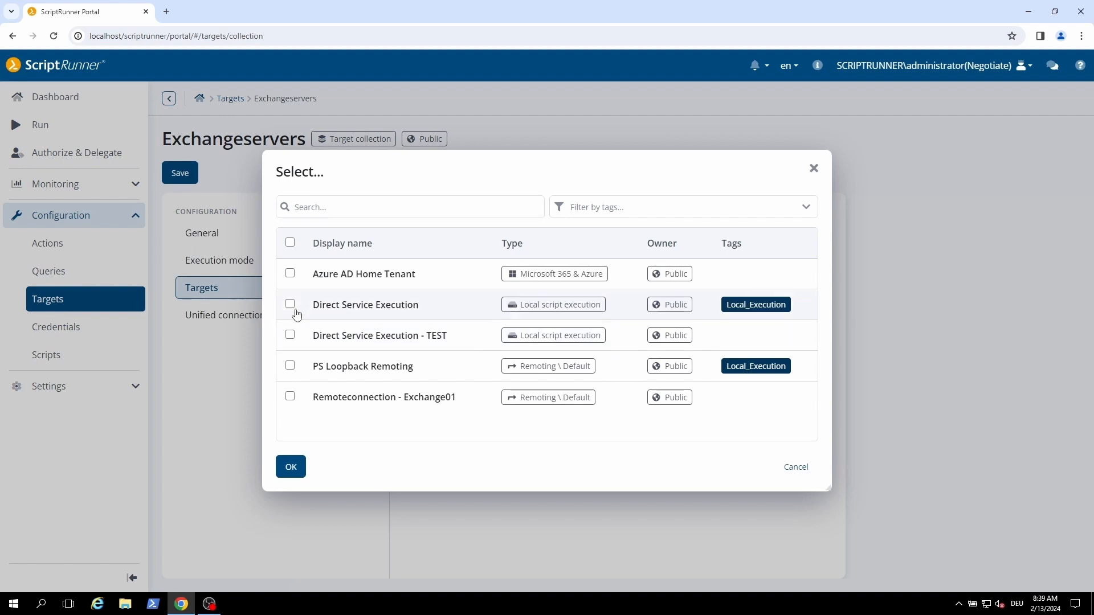
click(290, 305)
click(290, 335)
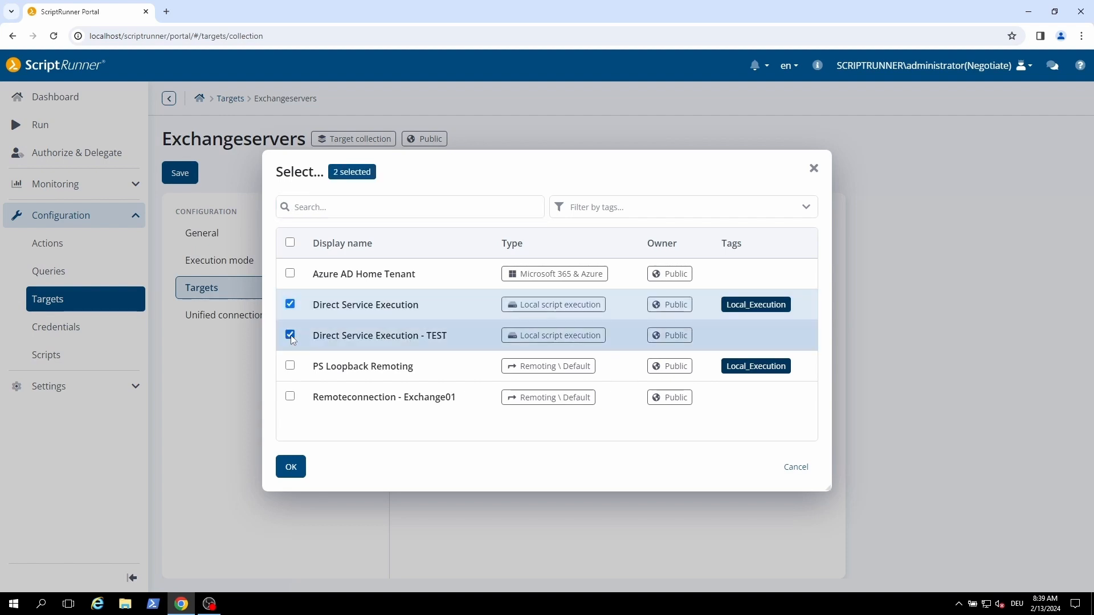
click(290, 467)
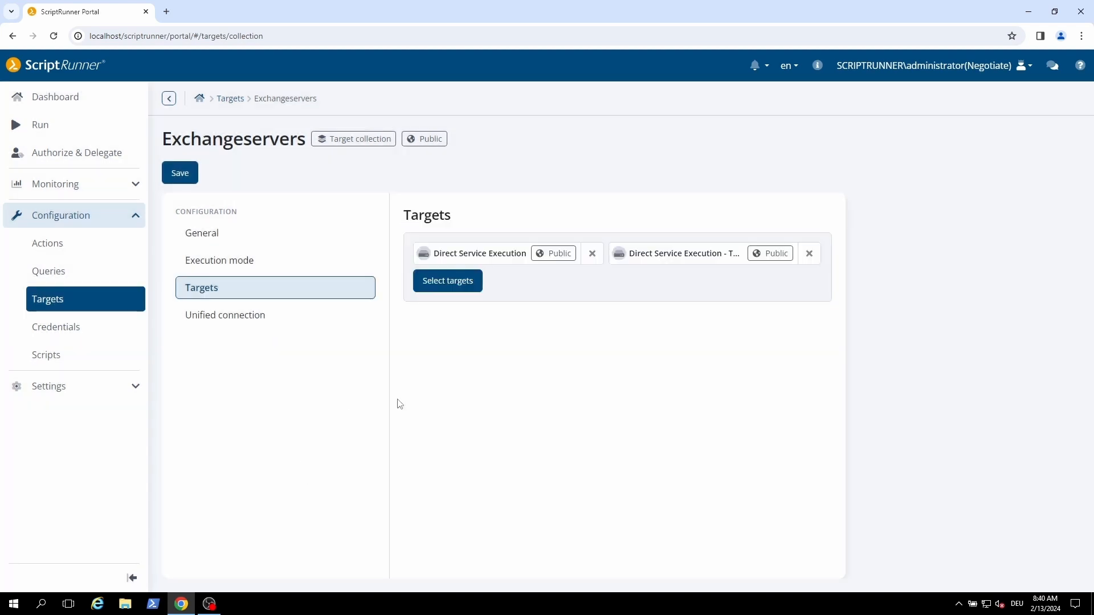
Choose the collection's execution mode, selecting All sequential
click(264, 264)
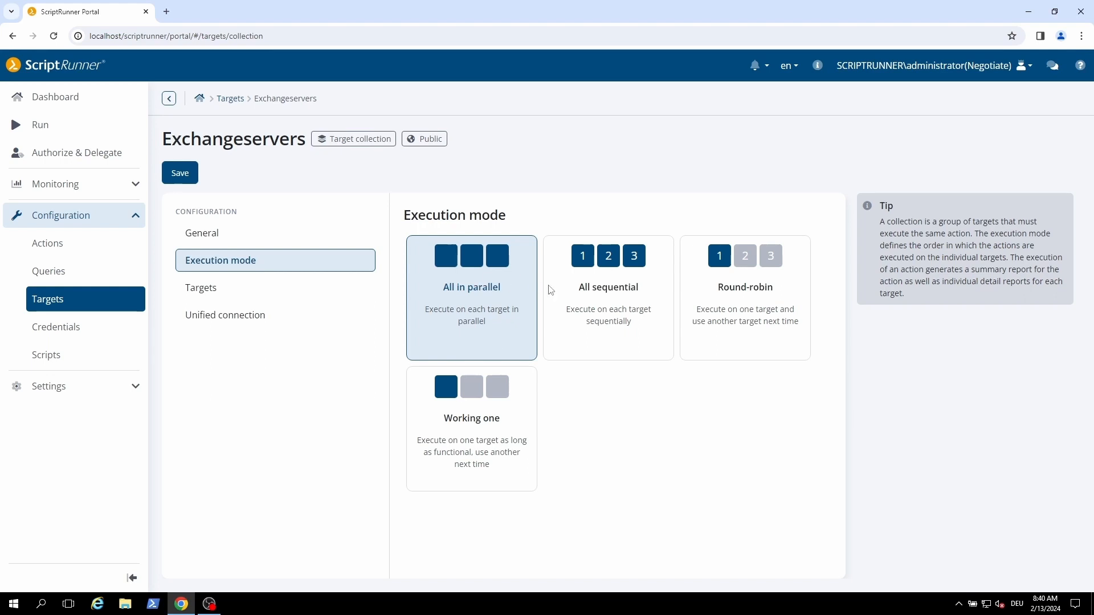
drag(595, 296, 597, 297)
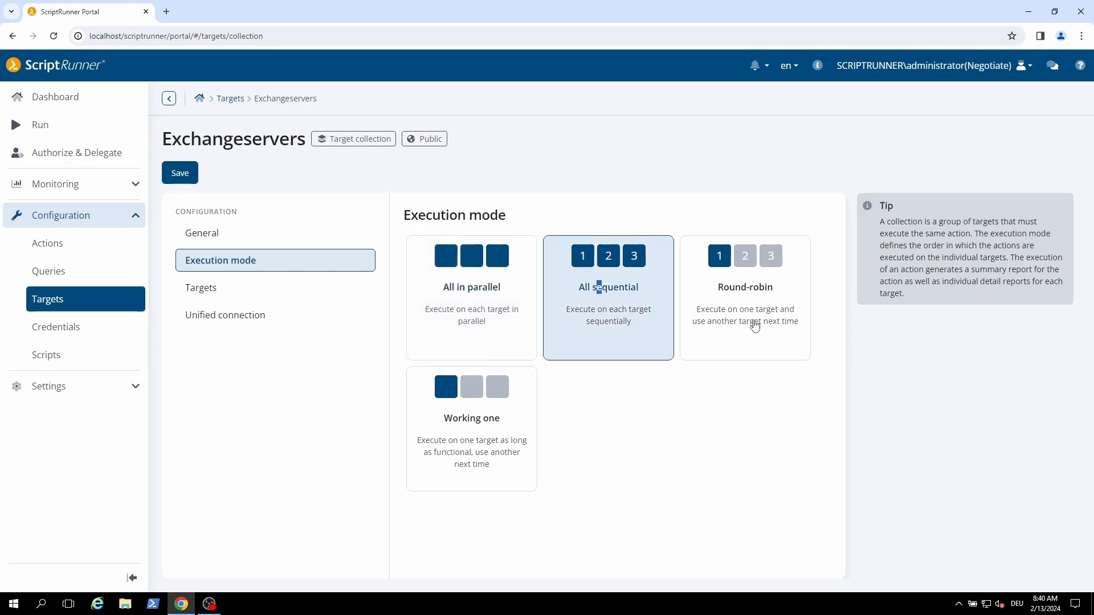
click(633, 338)
click(788, 329)
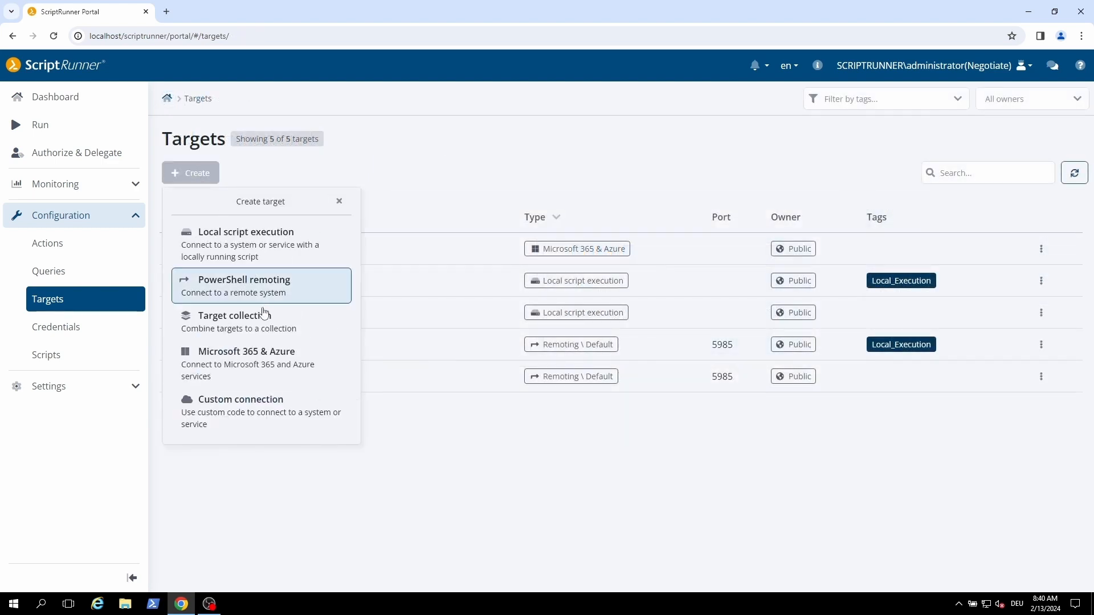
Create a public Microsoft 365 & Azure target with the Scriptrunner.TAN - Administrator credential and open the service activation list
click(248, 359)
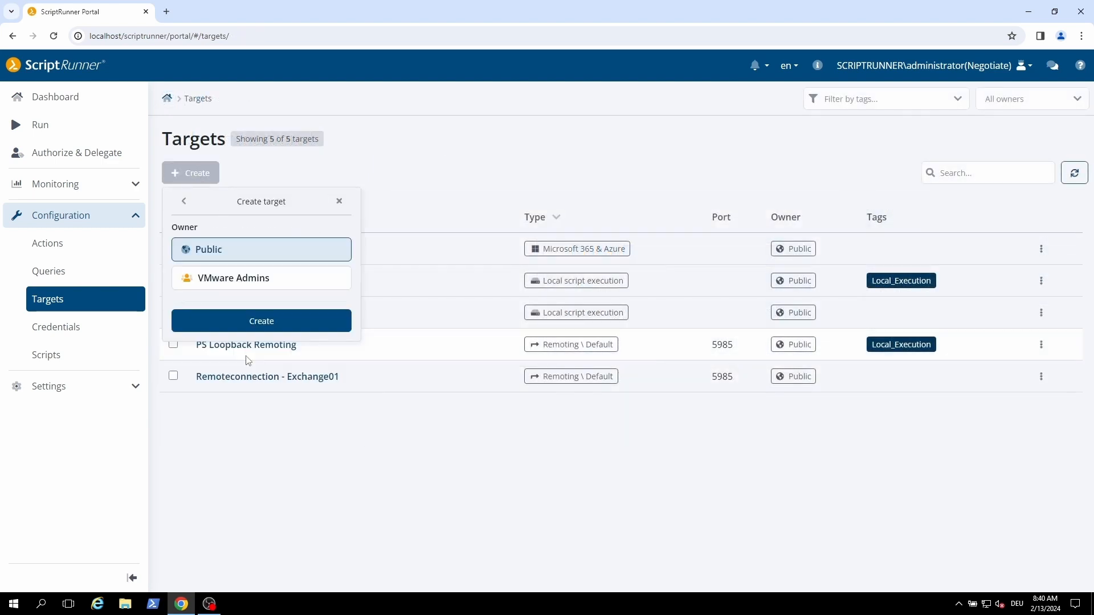
click(260, 322)
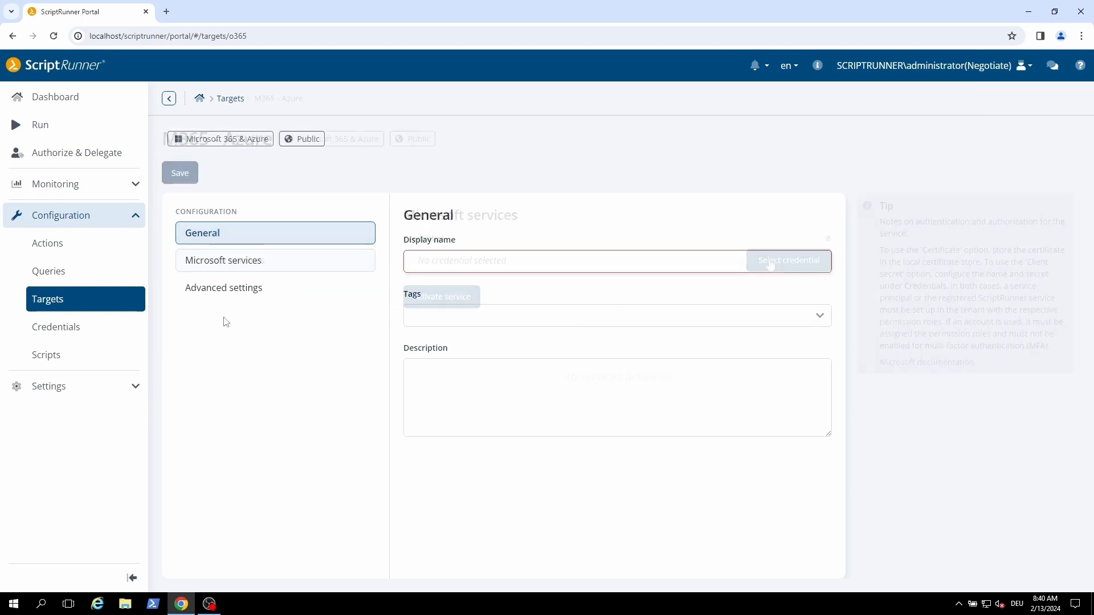
click(769, 262)
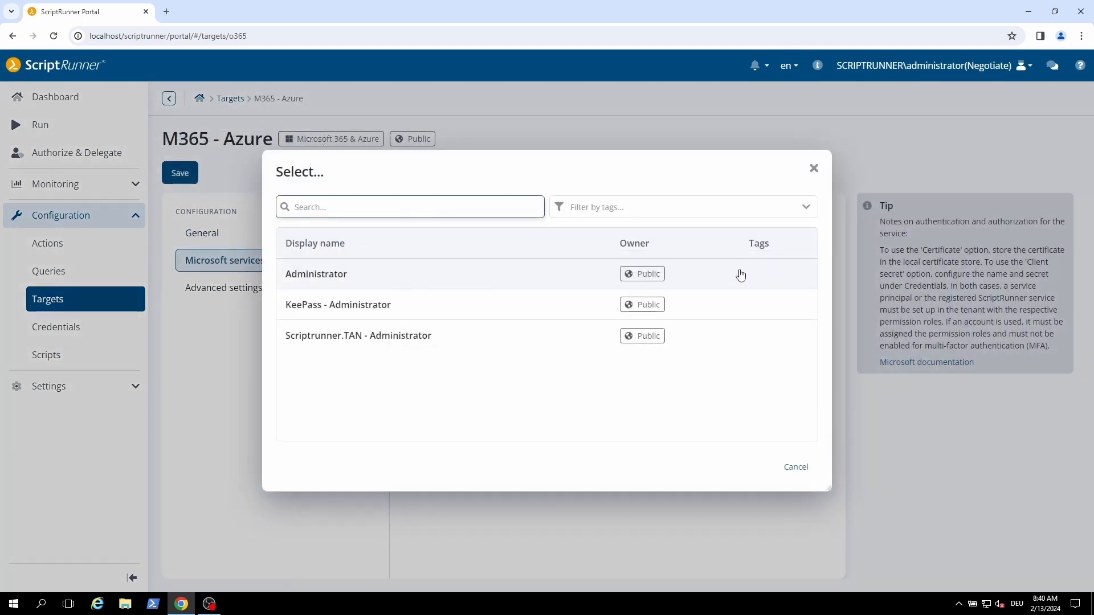
click(359, 337)
click(414, 307)
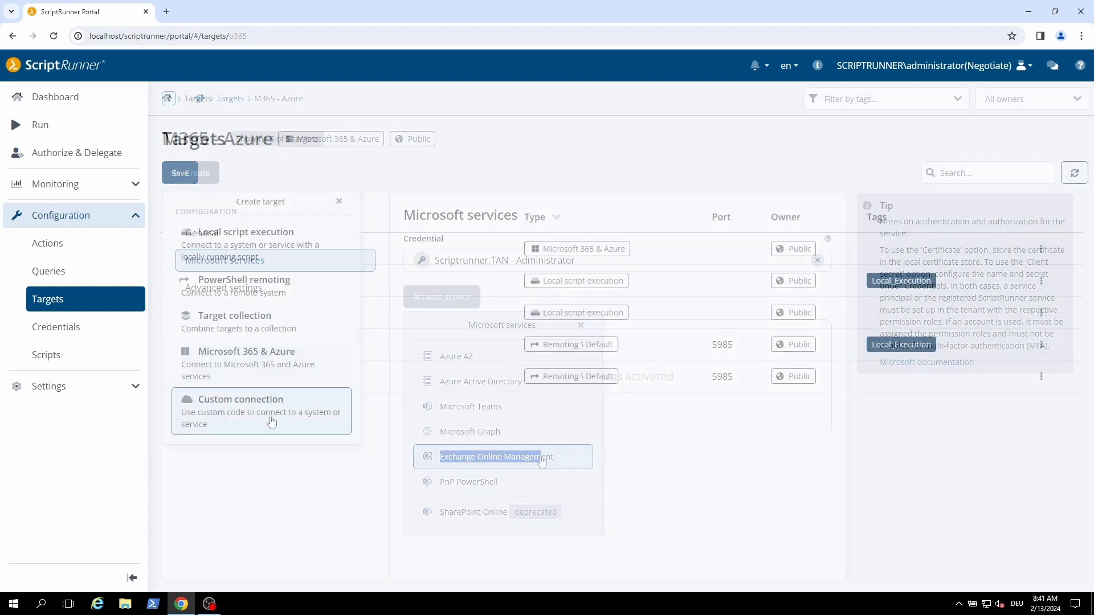
Create a public Custom connection target and open its connection settings
click(267, 420)
click(293, 324)
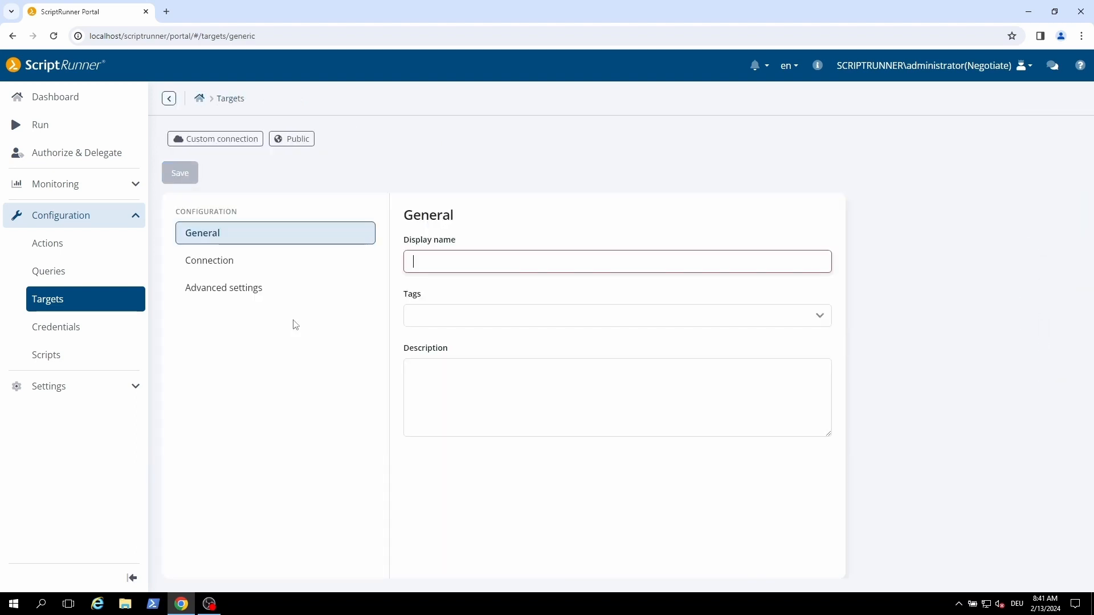
click(244, 267)
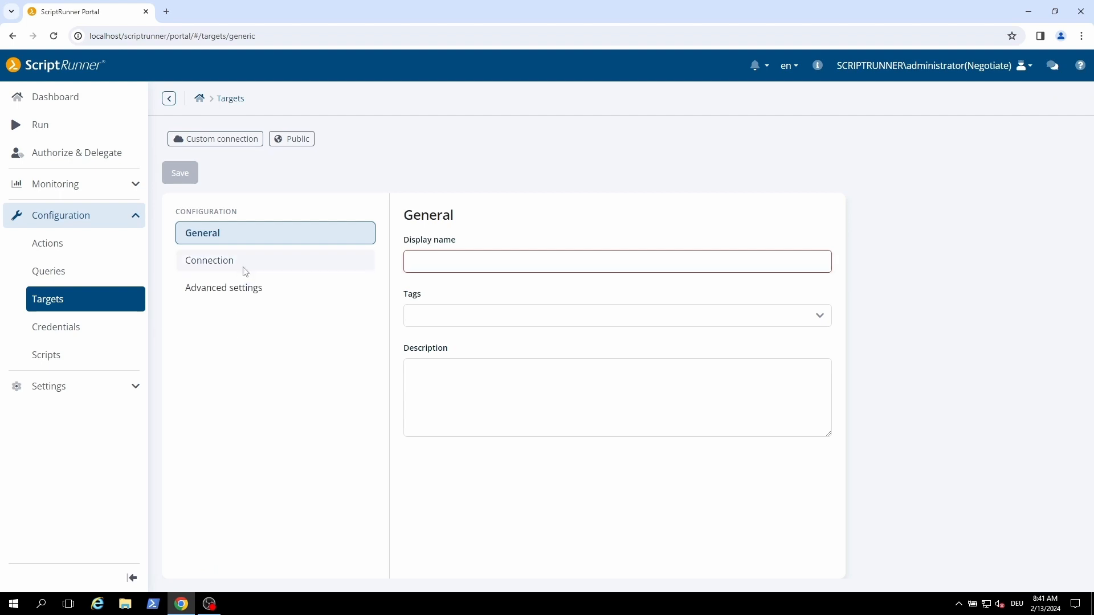